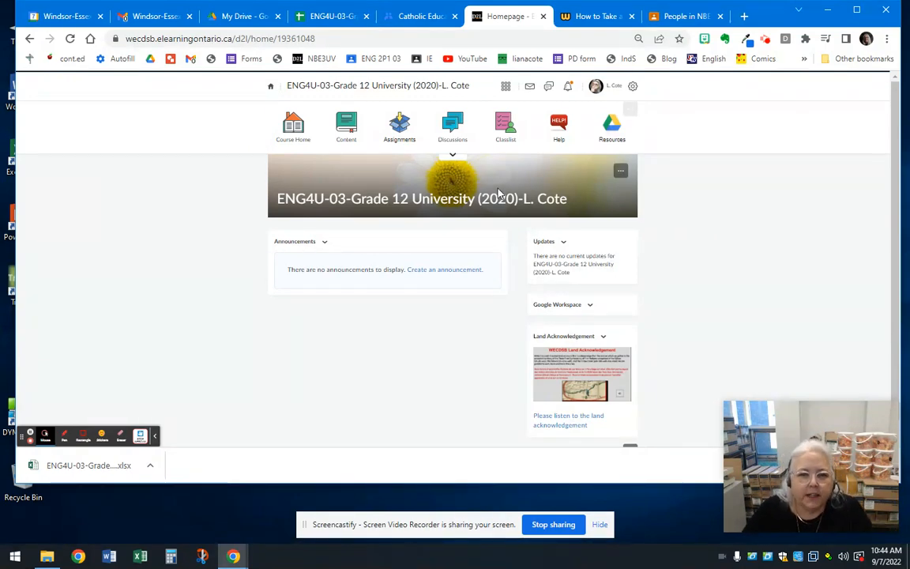
Step: Open the course's Grades Setup Wizard and review the current grade book settings
click(400, 130)
click(494, 135)
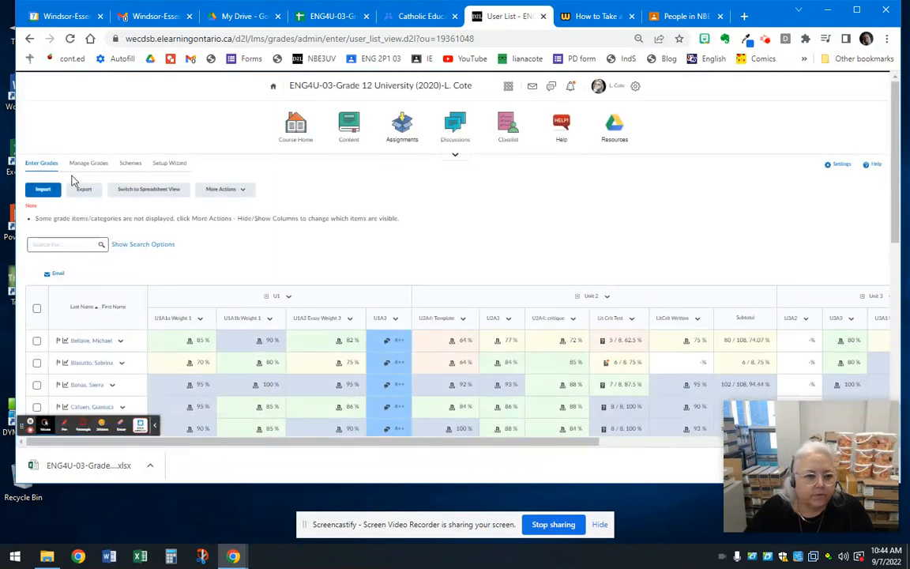
click(177, 168)
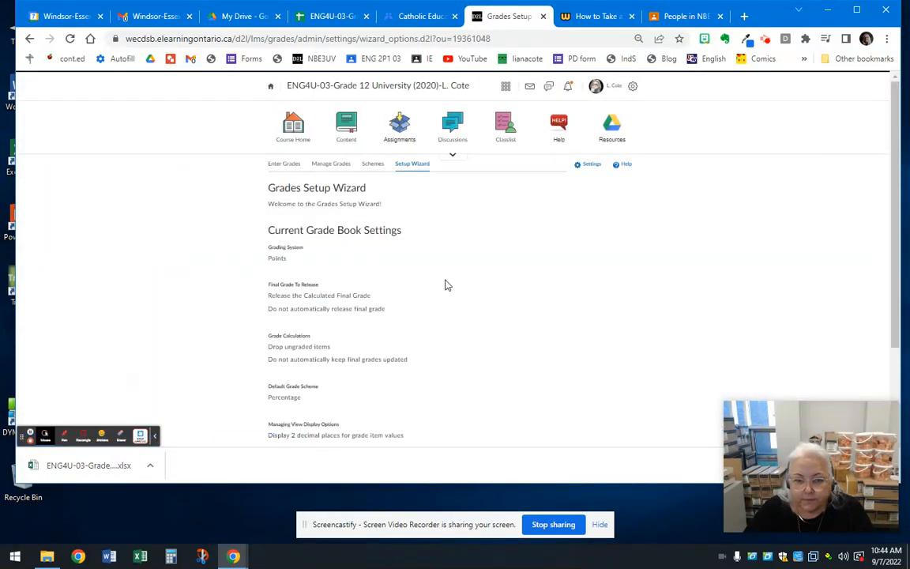
scroll(453, 283, down, 3)
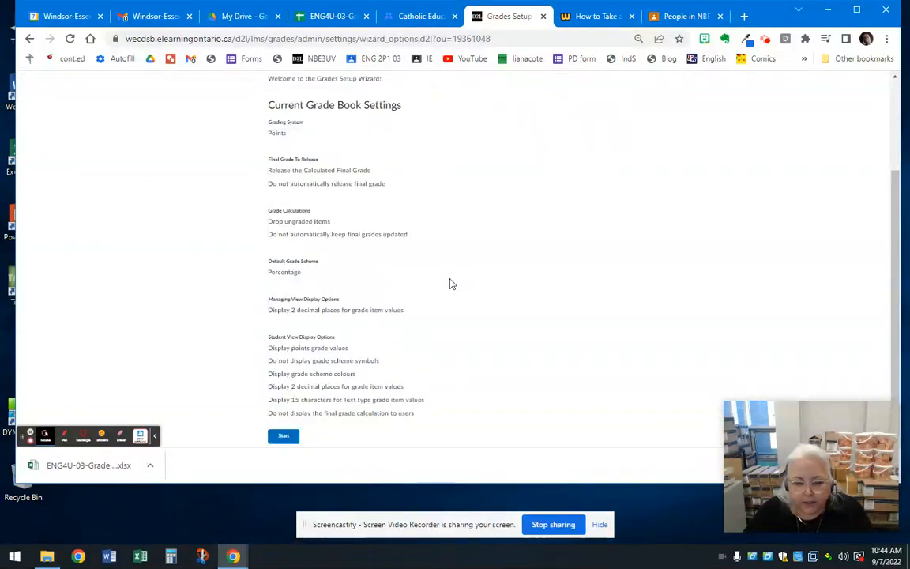
scroll(451, 284, up, 3)
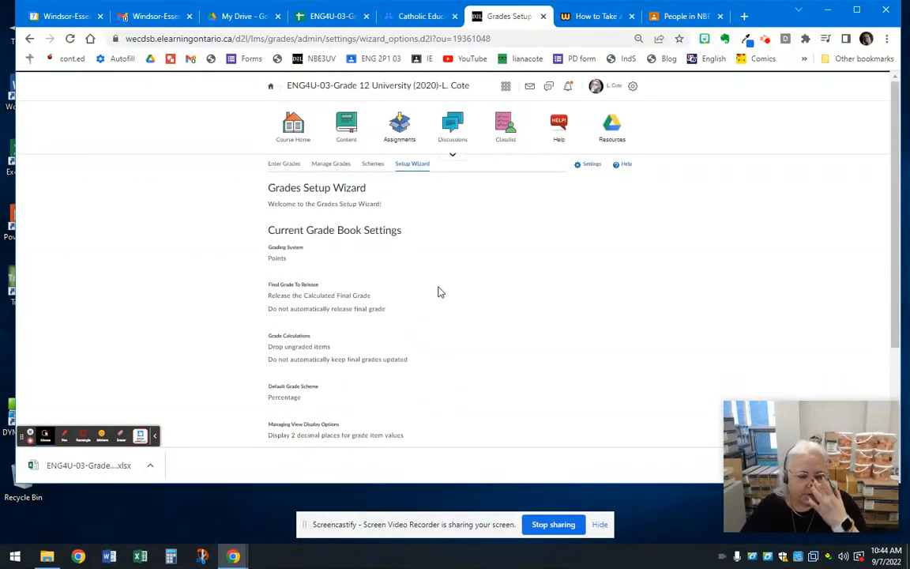
scroll(477, 276, down, 3)
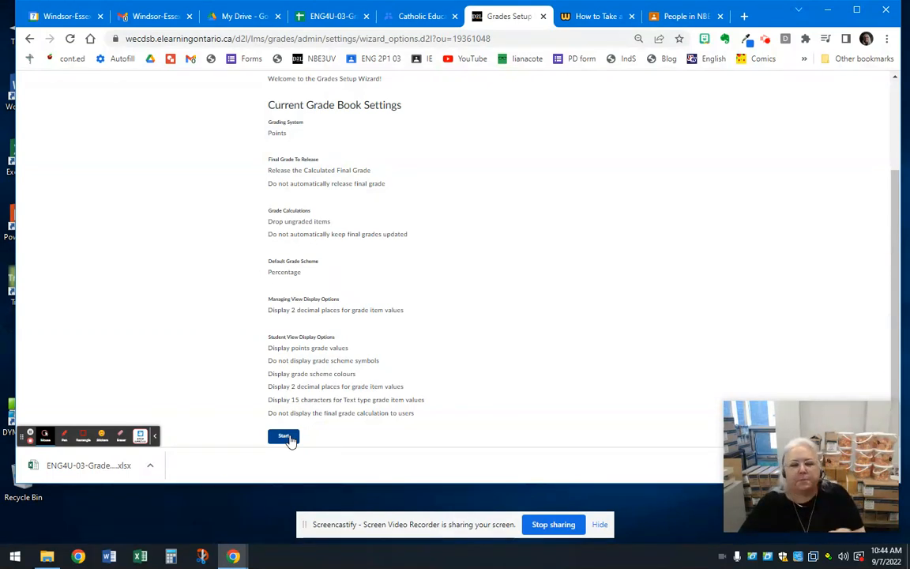
scroll(398, 365, up, 3)
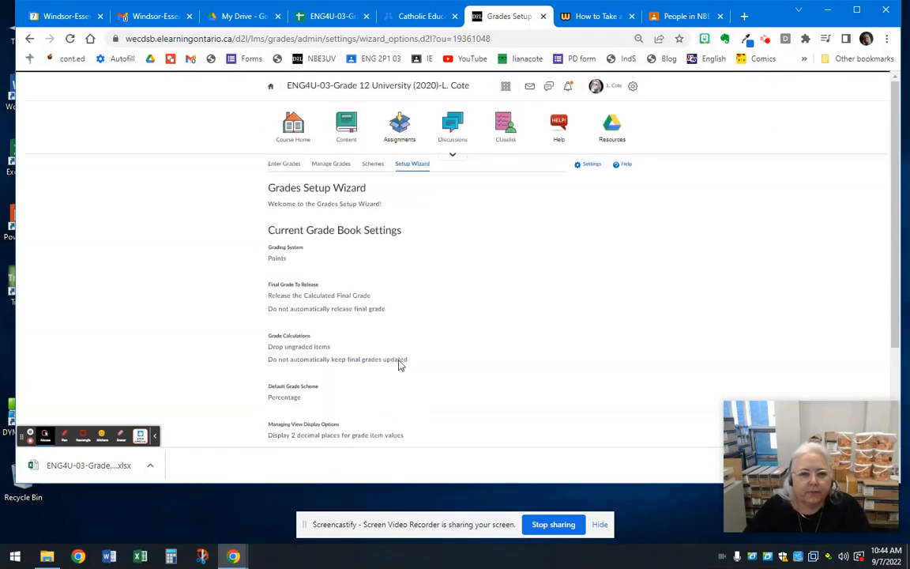
scroll(394, 315, down, 4)
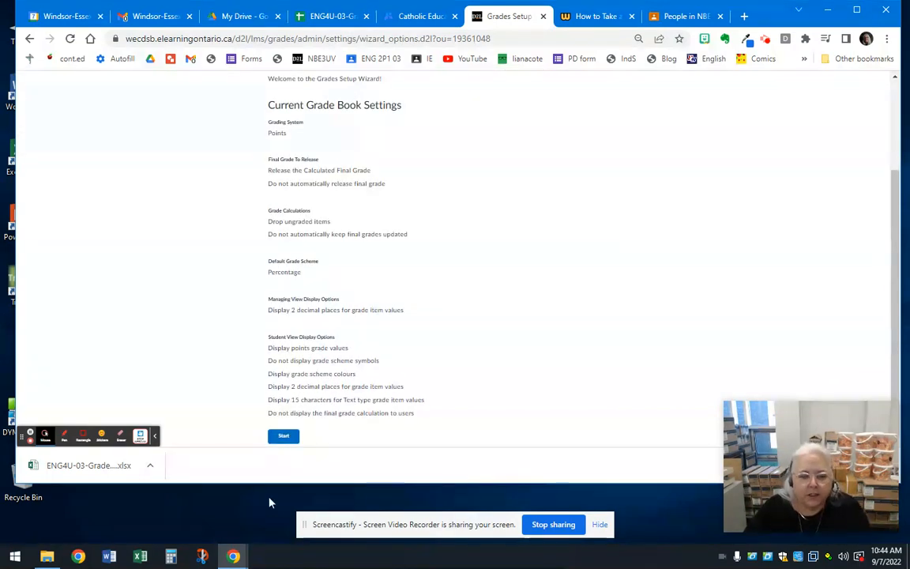
Step: Start the grades setup, keep the Points grading system, and choose Adjusted Final Grade as the grade to release
click(284, 437)
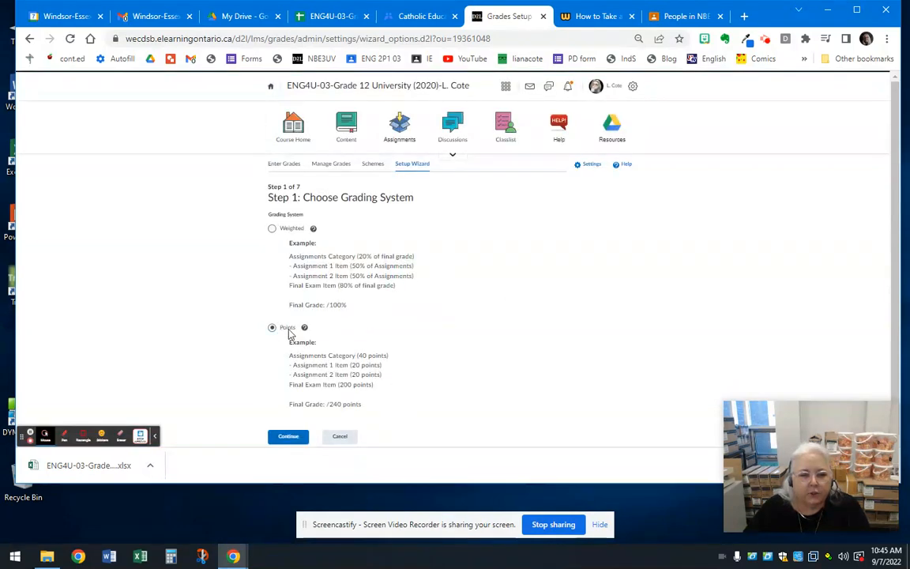
click(293, 439)
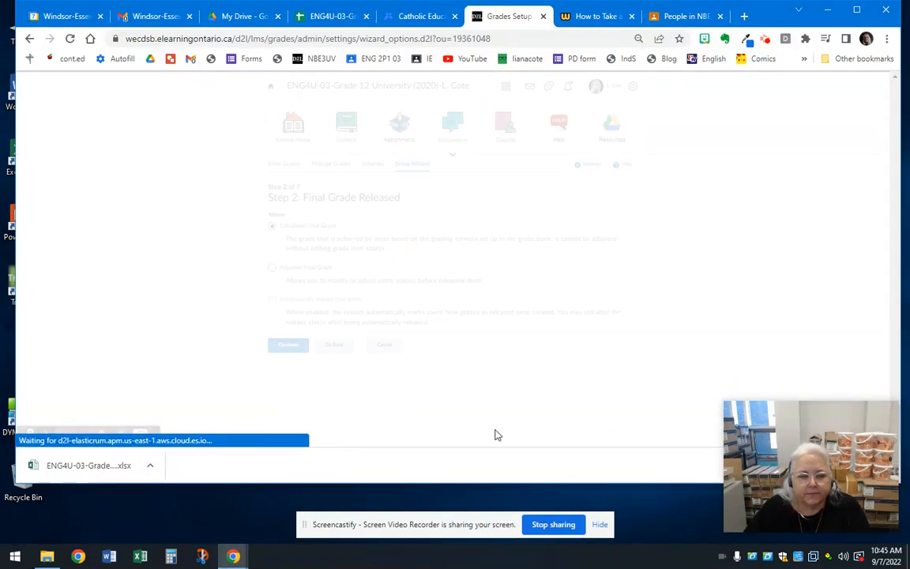
click(271, 268)
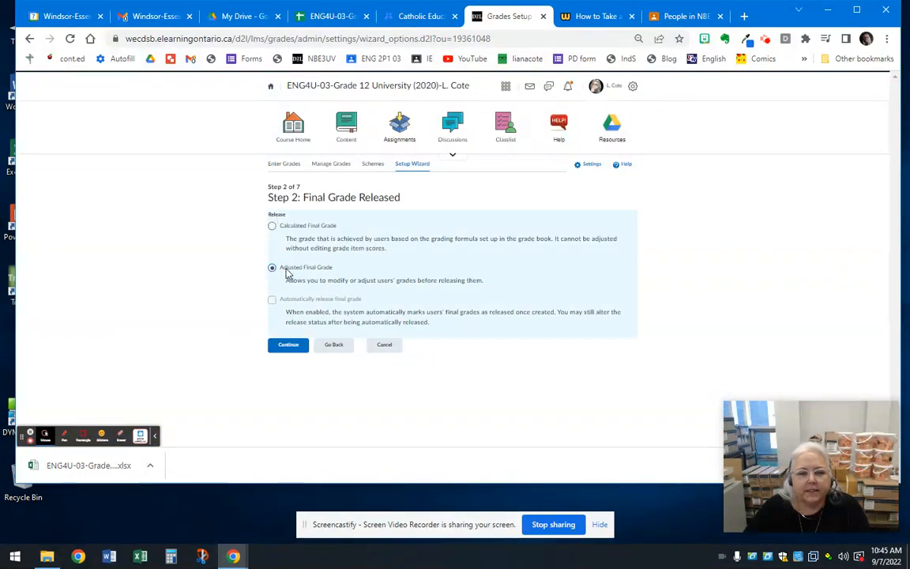
click(289, 347)
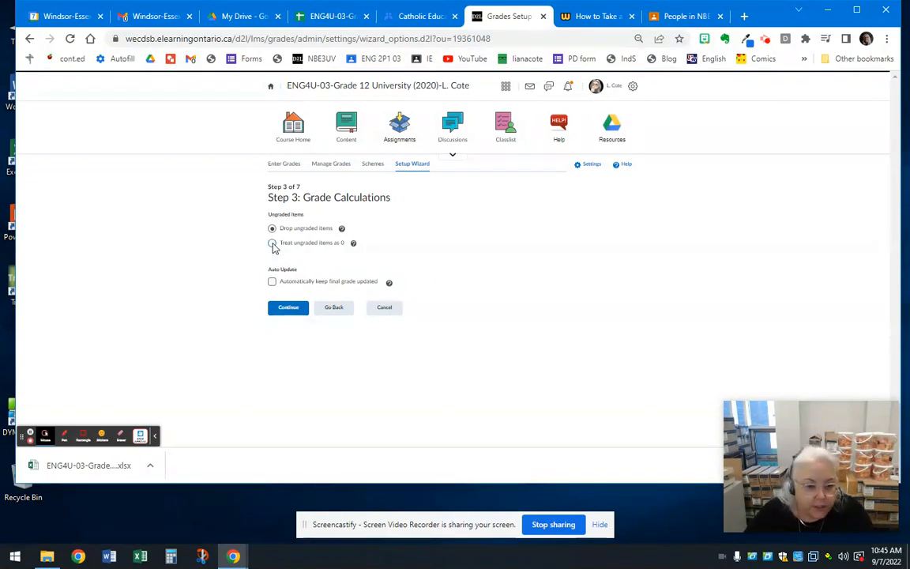
Step: Accept dropping ungraded items, the Percentage scheme and the existing manager and student display options, and finish the grades setup
click(289, 309)
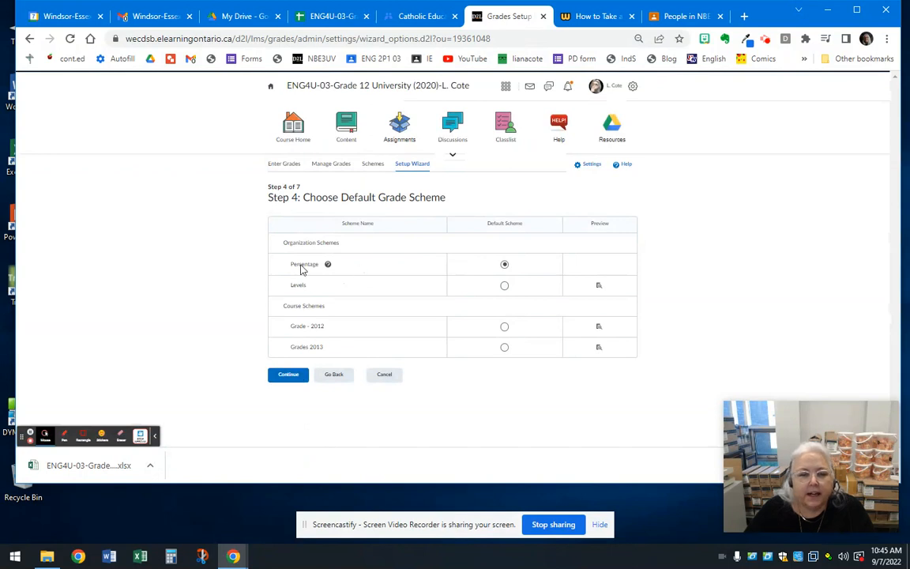
click(290, 379)
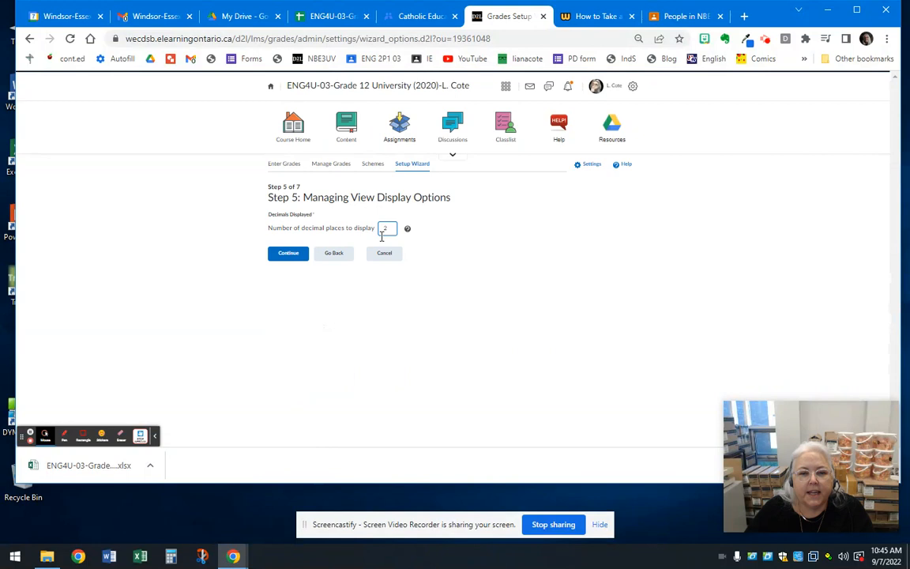
click(297, 256)
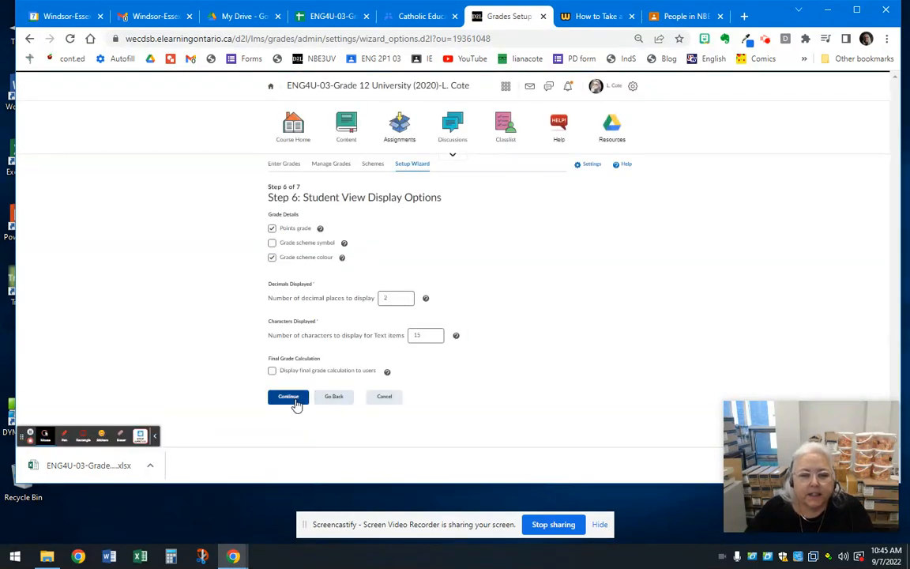
click(298, 399)
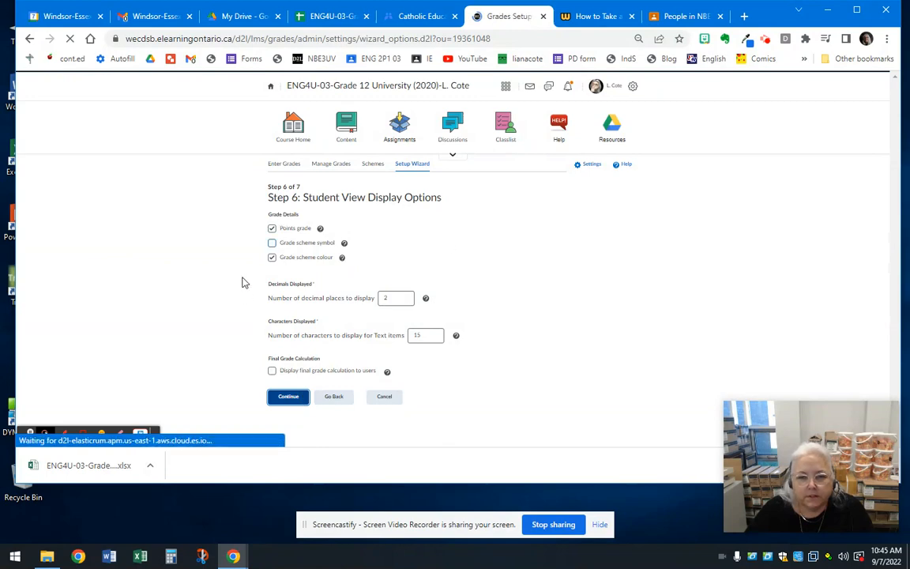
scroll(491, 342, down, 2)
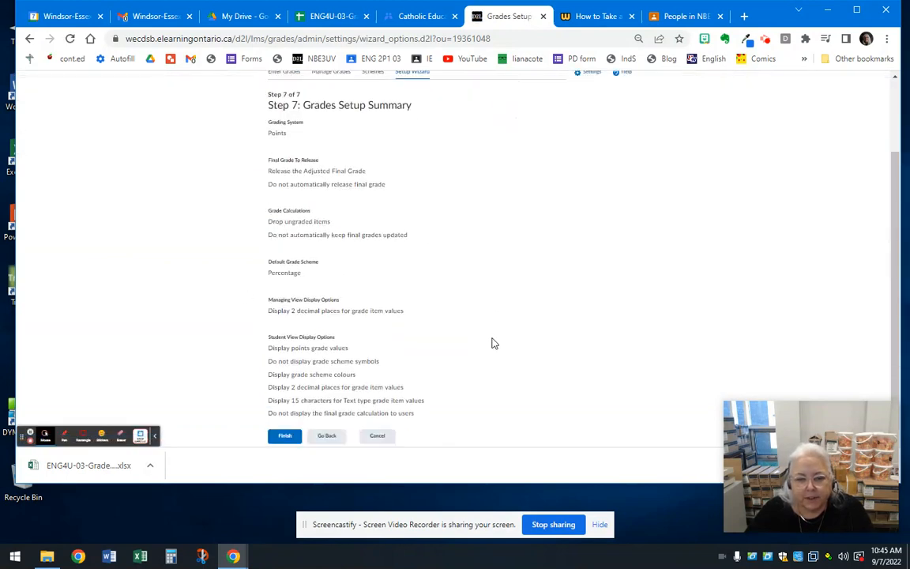
click(288, 437)
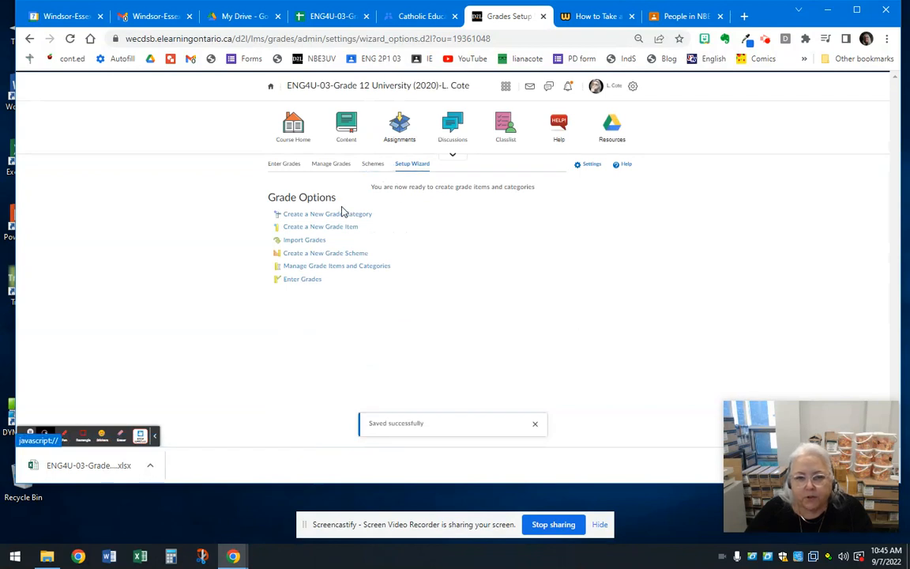
Step: Export the students' last and first names from the grade book to Excel with no grade items selected, and download the file
click(282, 167)
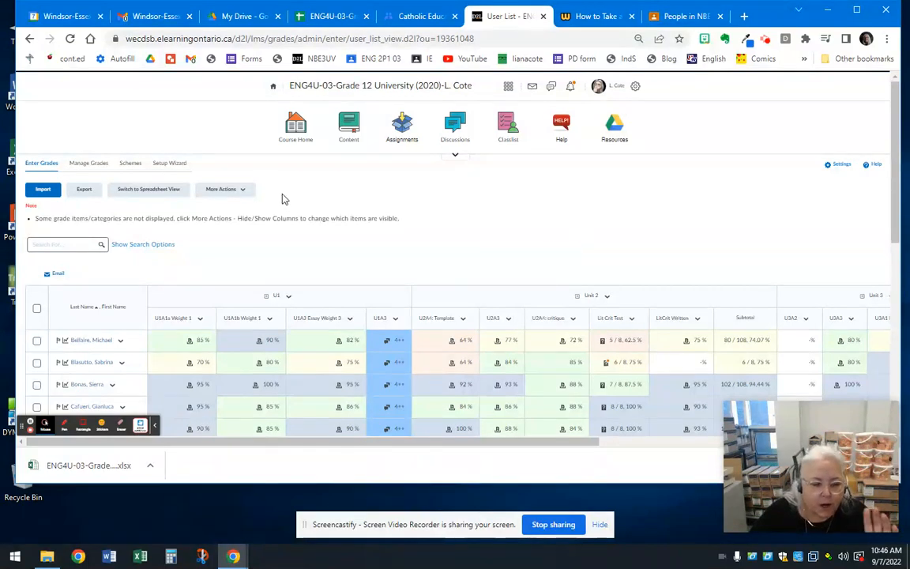
click(85, 189)
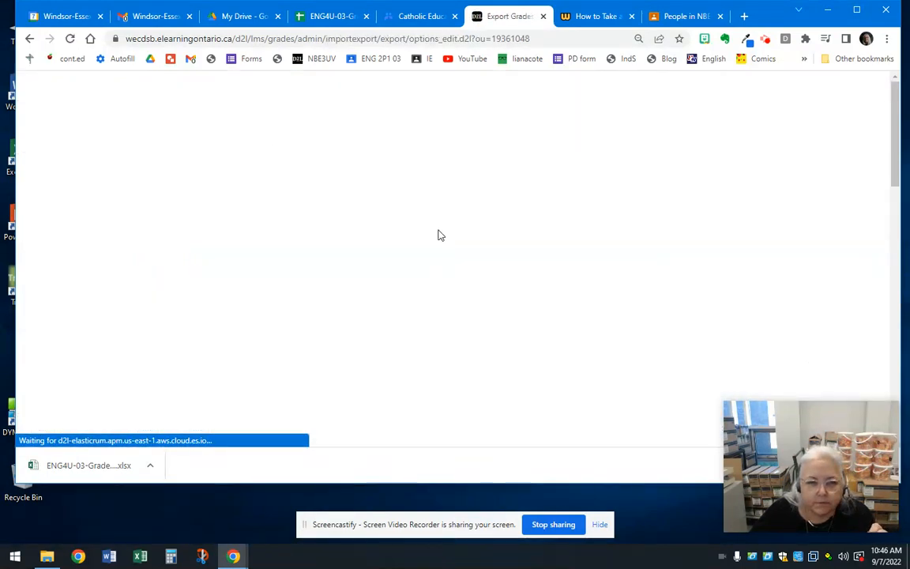
scroll(451, 284, down, 3)
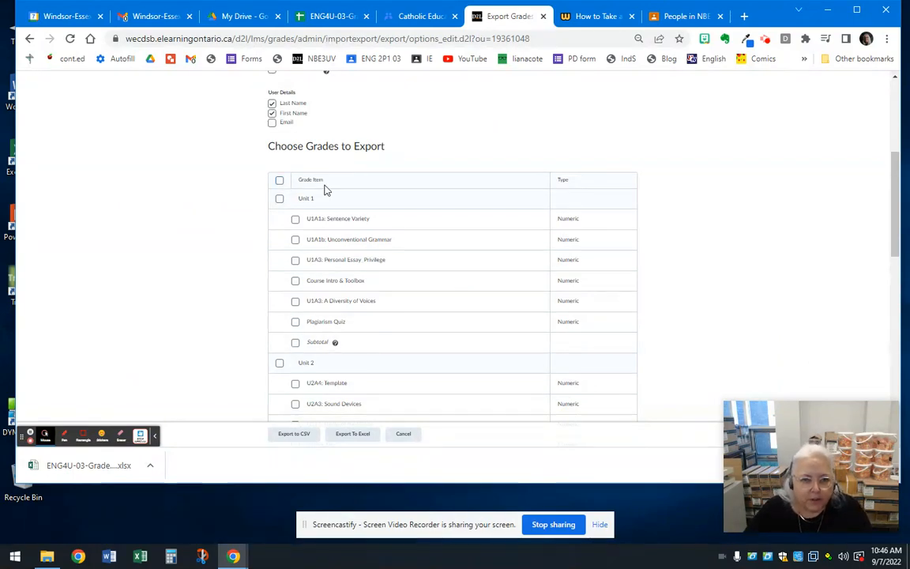
scroll(320, 198, down, 2)
scroll(328, 189, down, 4)
scroll(327, 186, up, 10)
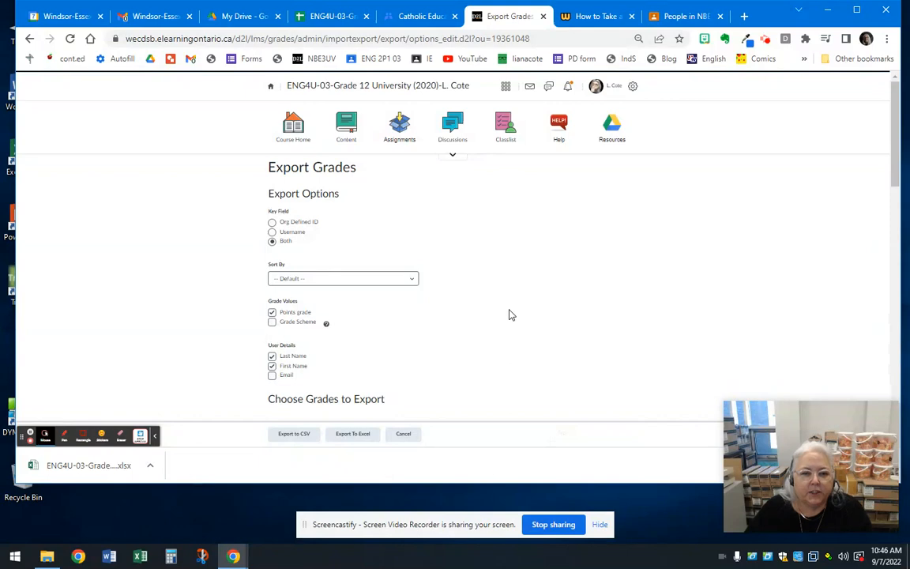
scroll(509, 315, down, 1)
scroll(357, 336, down, 3)
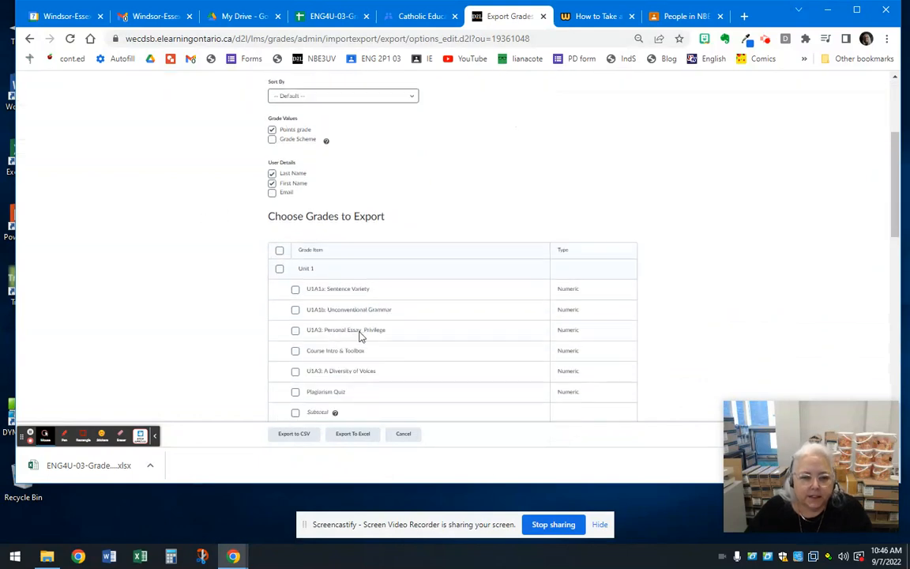
scroll(357, 300, down, 10)
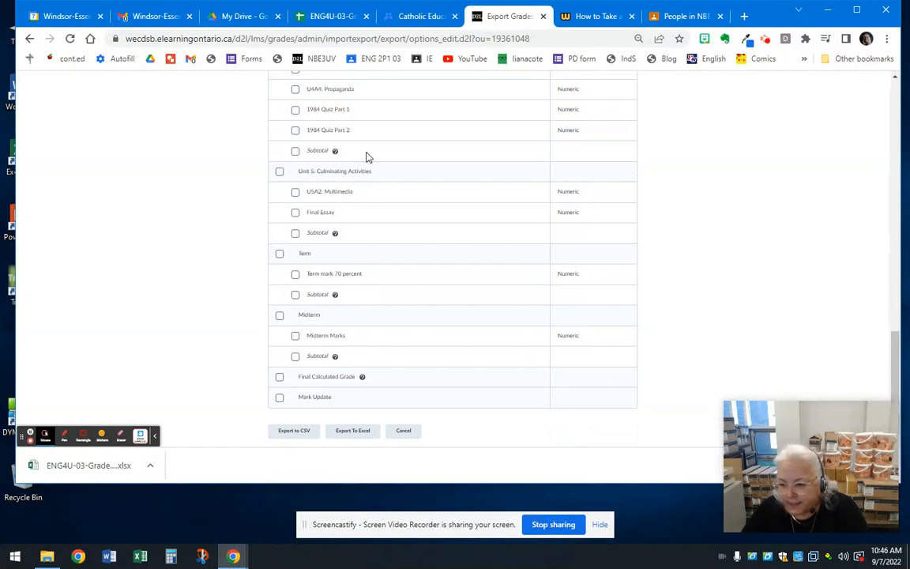
scroll(306, 316, up, 1)
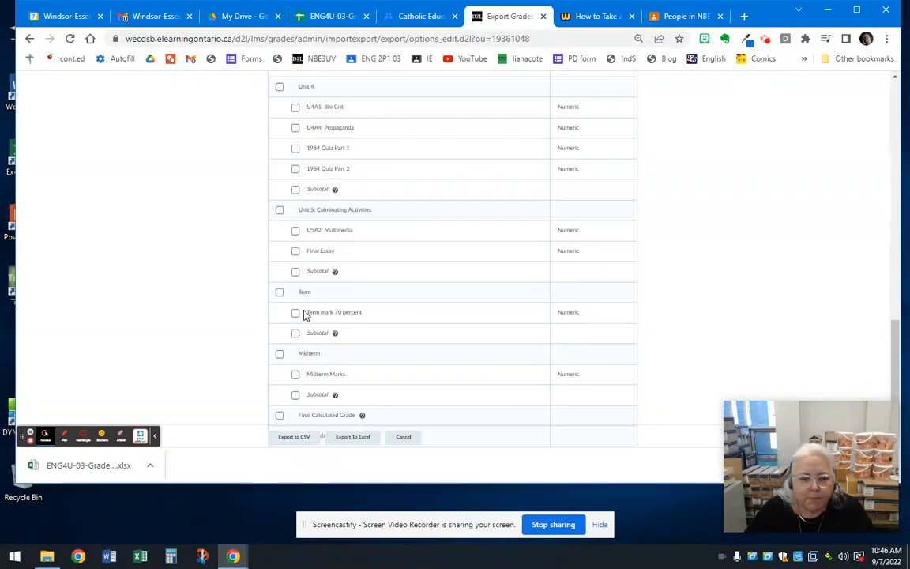
scroll(305, 315, up, 10)
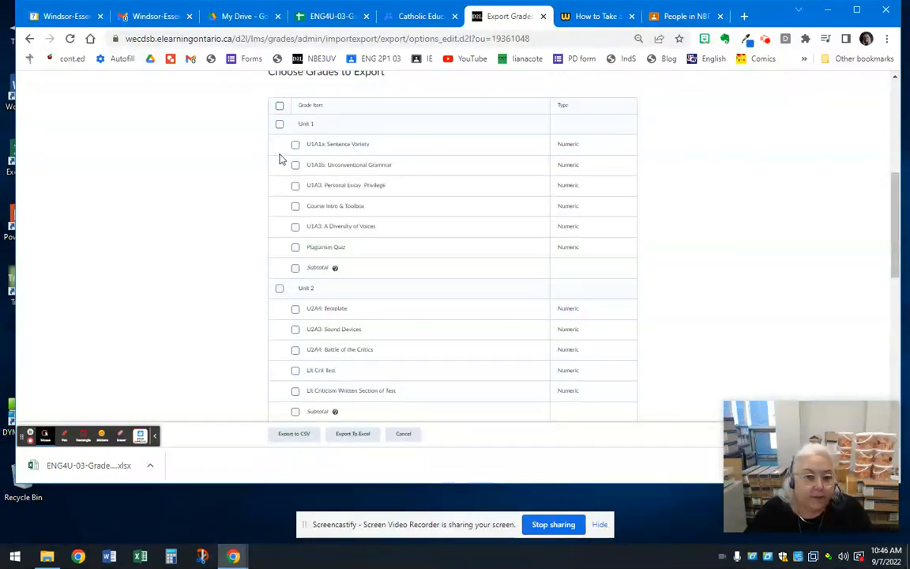
scroll(430, 215, down, 10)
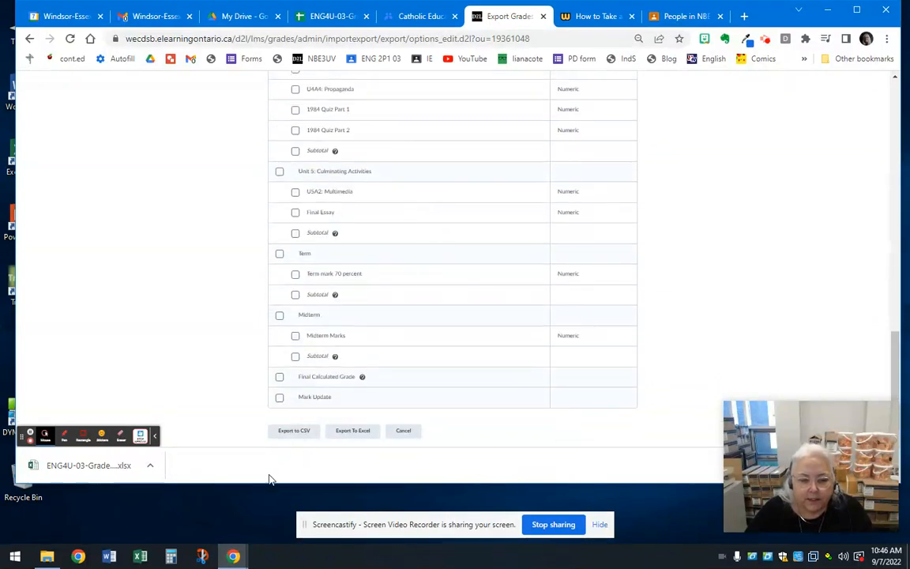
click(360, 437)
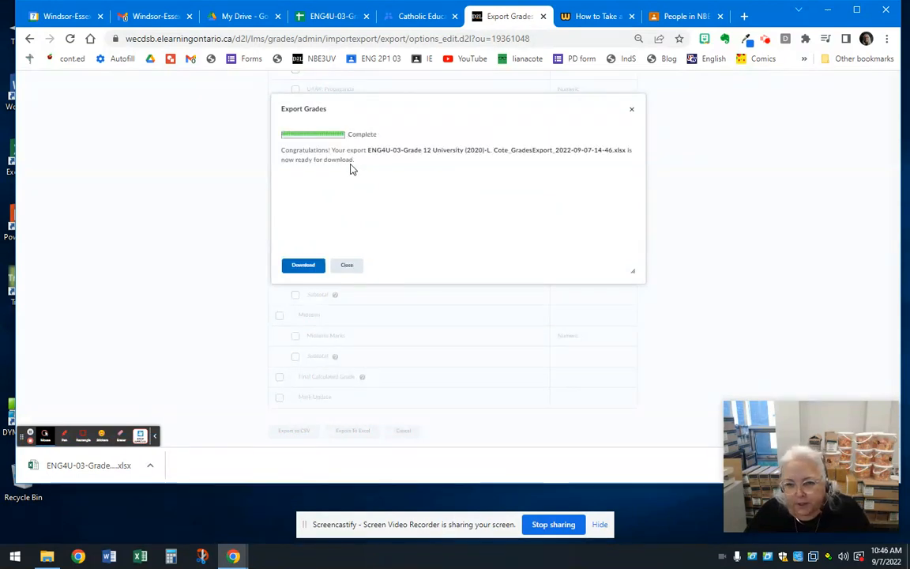
click(306, 265)
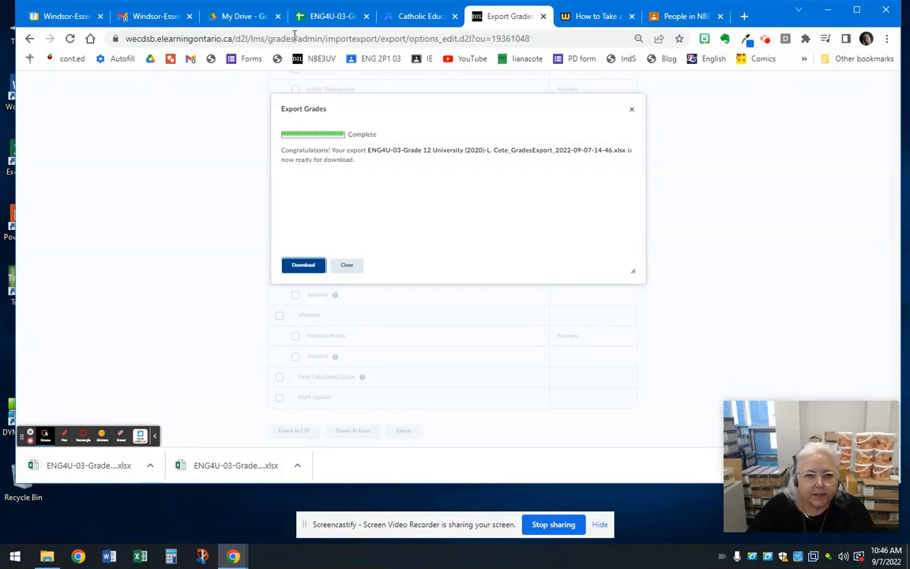
Step: Switch to Google Drive, upload the downloaded grades export to My Drive, and open it in Google Sheets
click(241, 16)
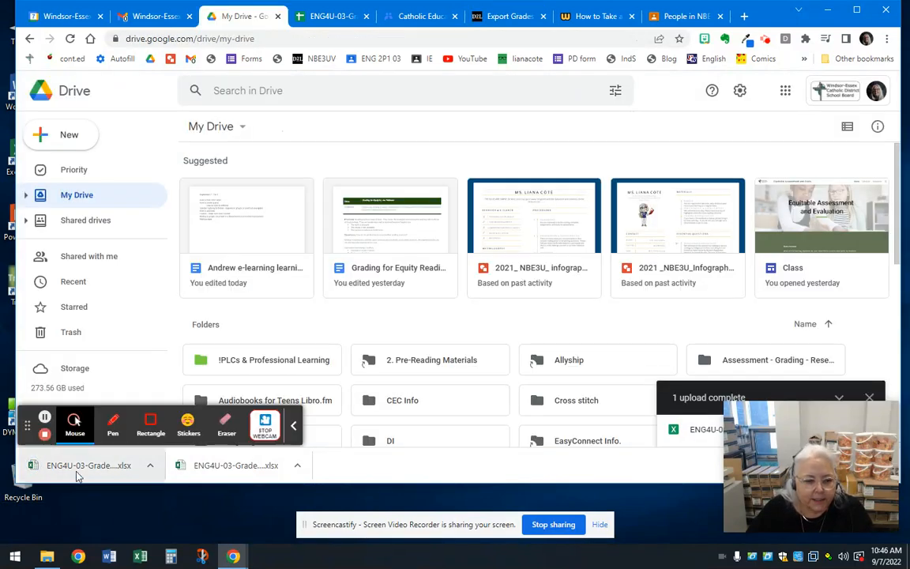
drag(353, 374, 472, 330)
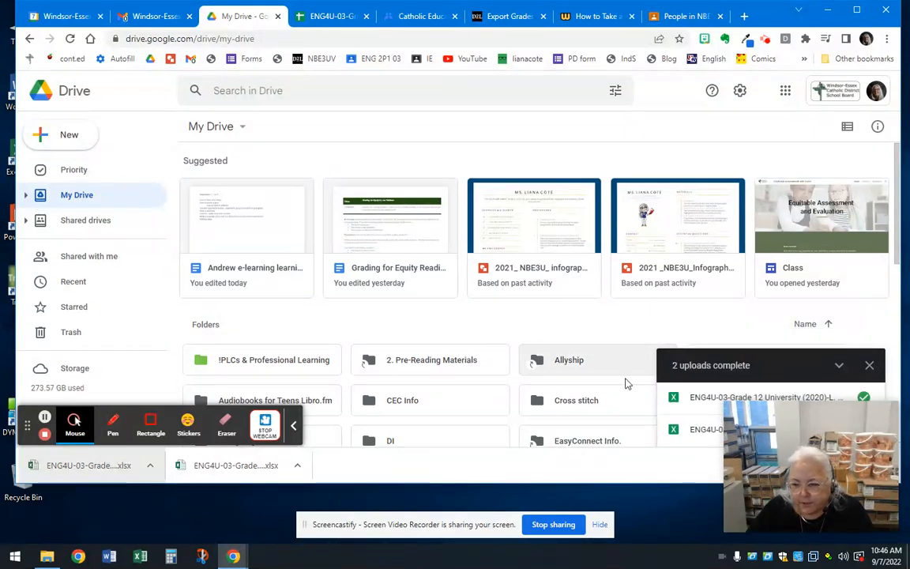
click(694, 399)
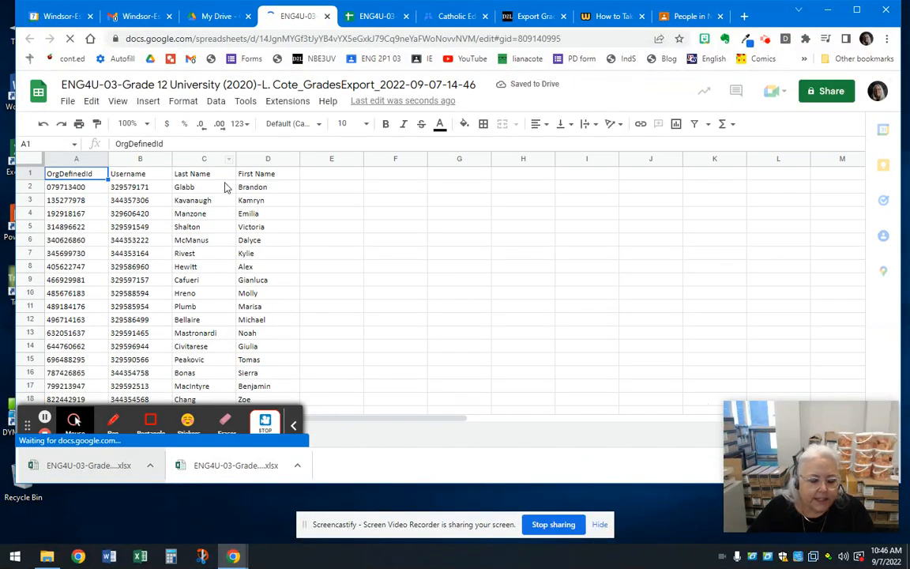
Step: Delete the OrgDefinedId and Username columns from the sheet
click(74, 158)
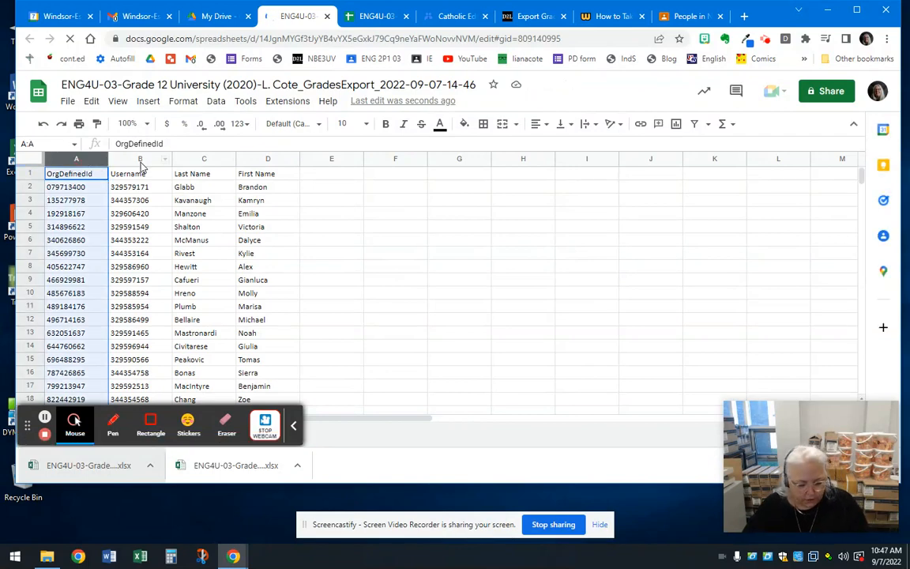
shift+click(136, 160)
right_click(165, 162)
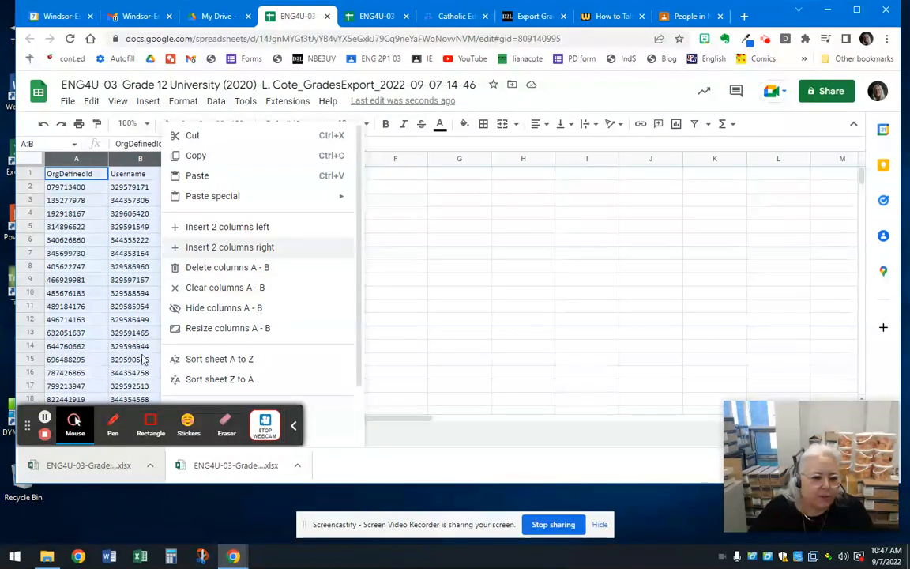
click(248, 269)
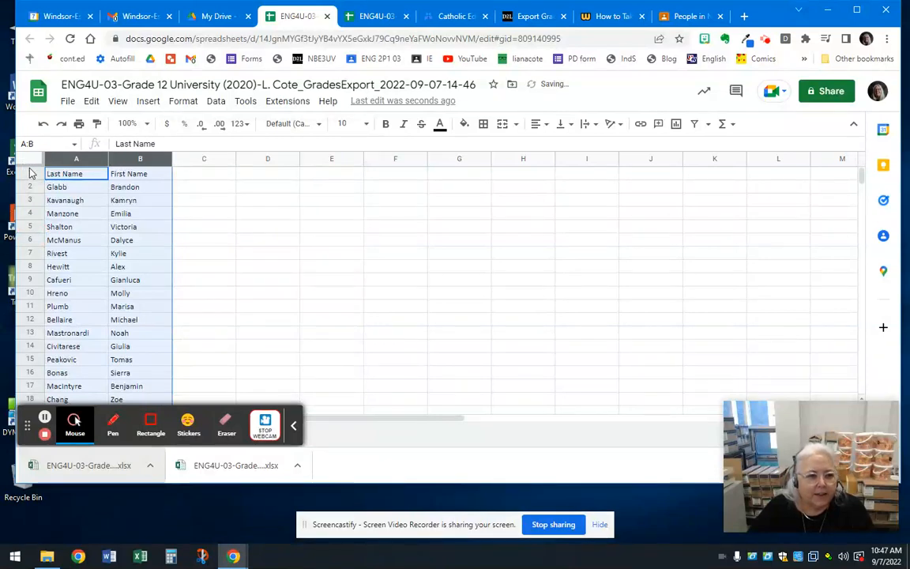
Step: Freeze the header row and sort the sheet A to Z by last name
drag(32, 163, 29, 180)
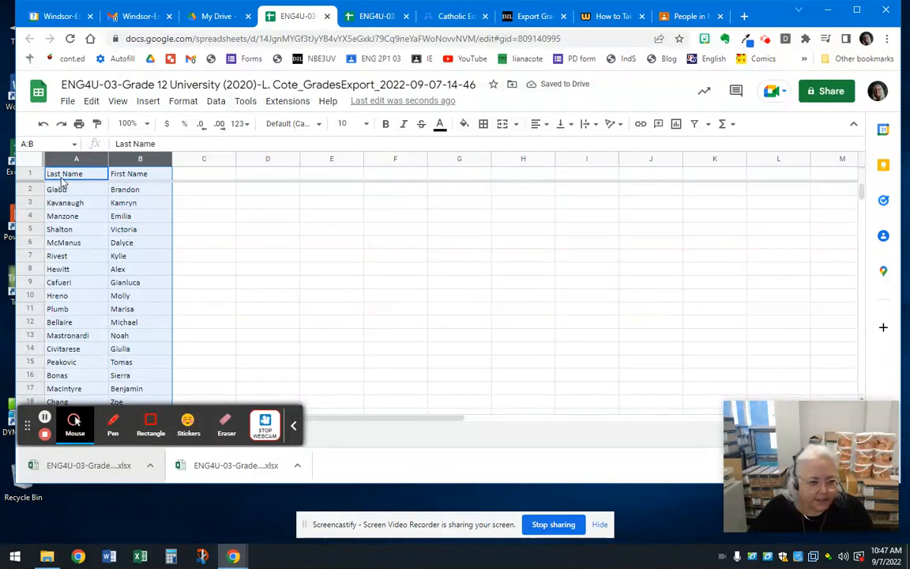
click(101, 161)
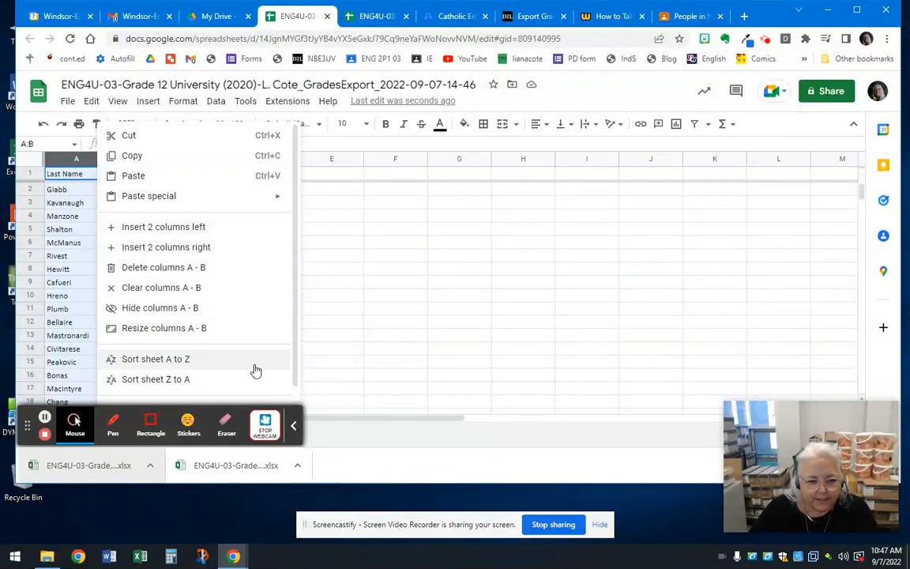
click(196, 361)
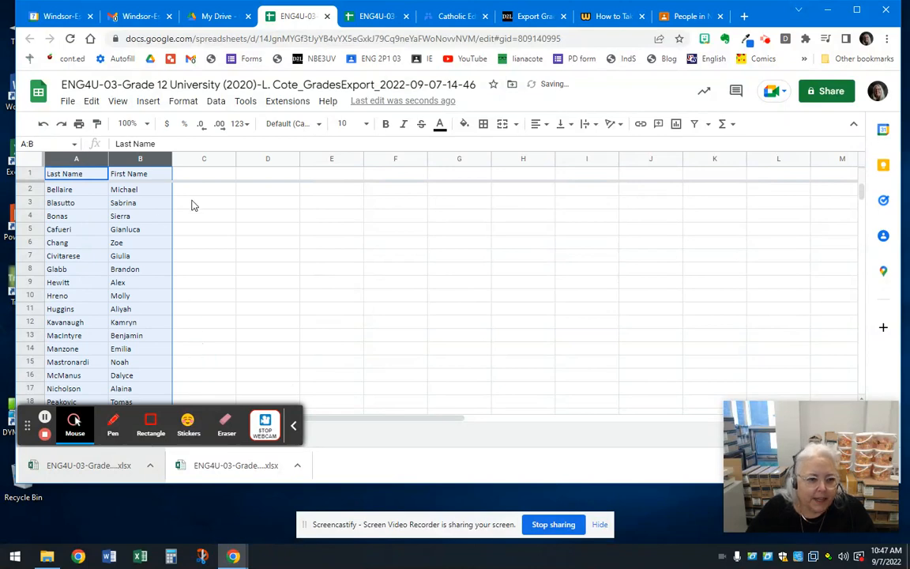